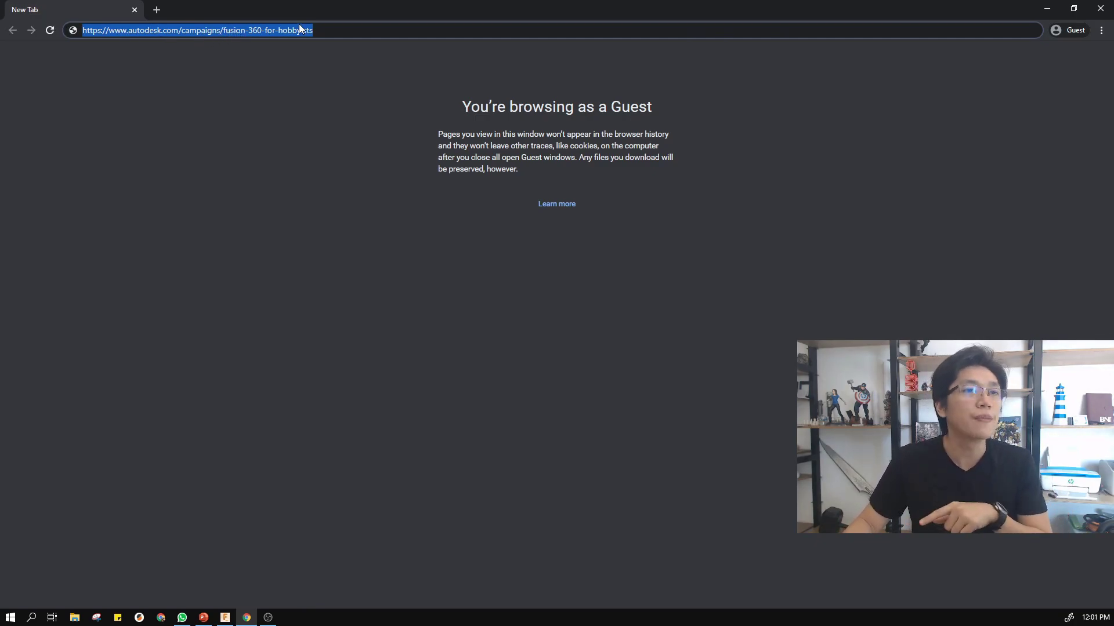
Load the Autodesk Fusion 360 for Personal Use page from the entered address.
left_click(322, 33)
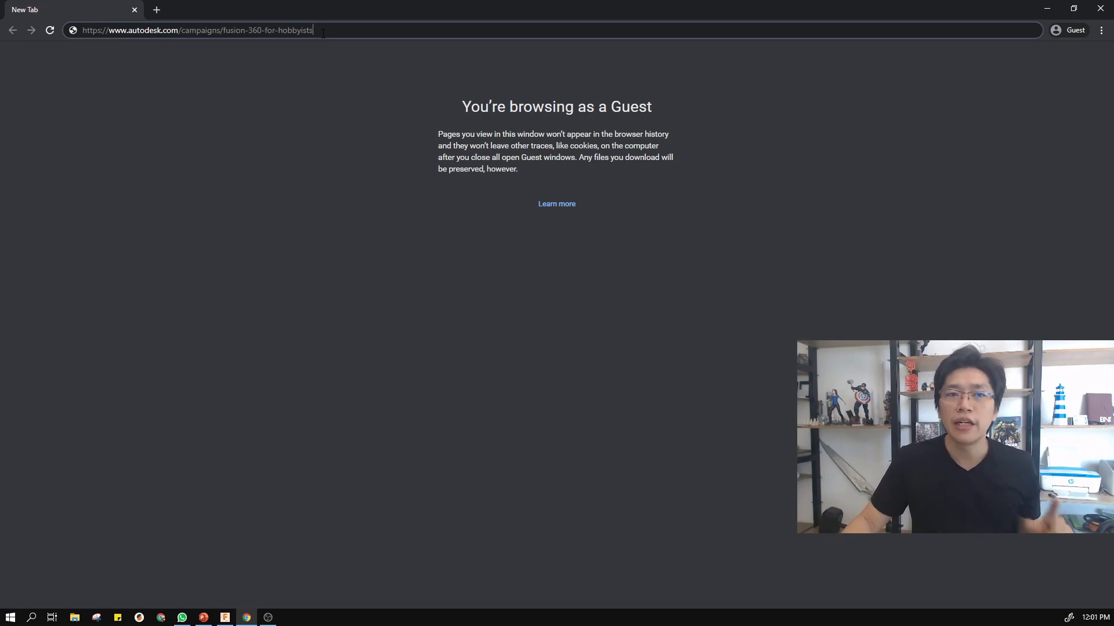
key("Return")
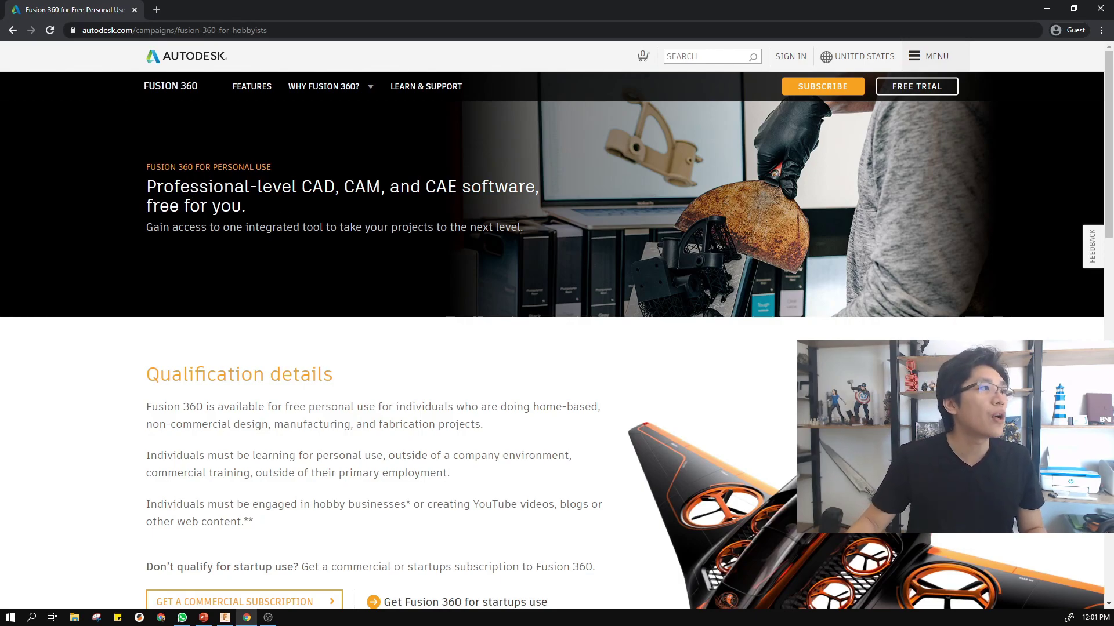
Highlight the page headline and the FUSION 360 FOR PERSONAL USE label.
left_click_drag(139, 189, 283, 211)
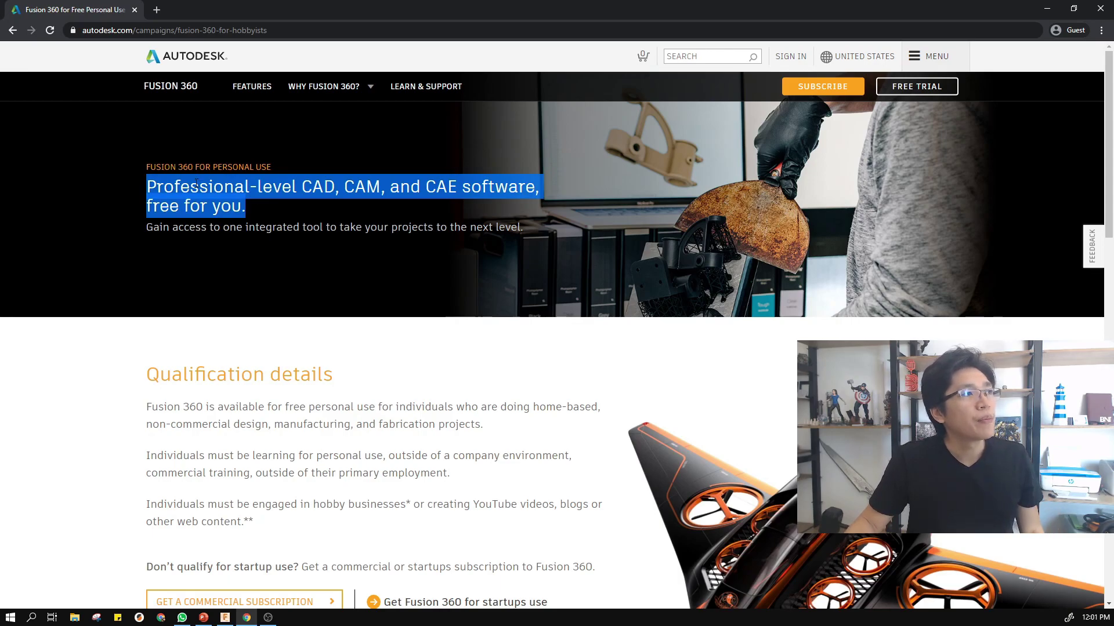
left_click(360, 201)
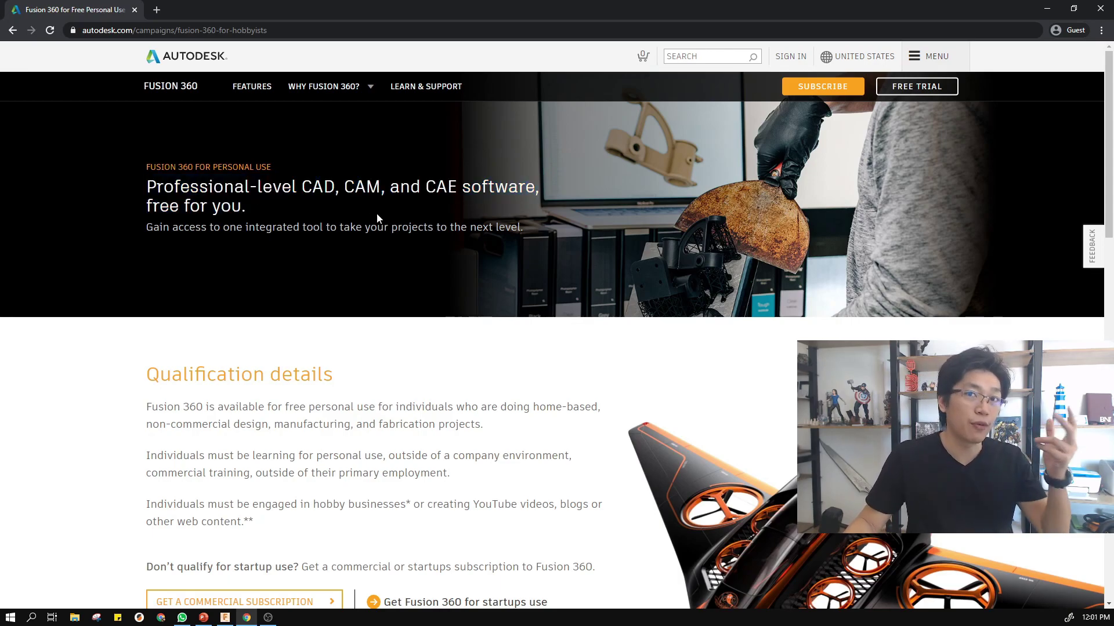
left_click_drag(421, 208, 244, 209)
left_click(316, 221)
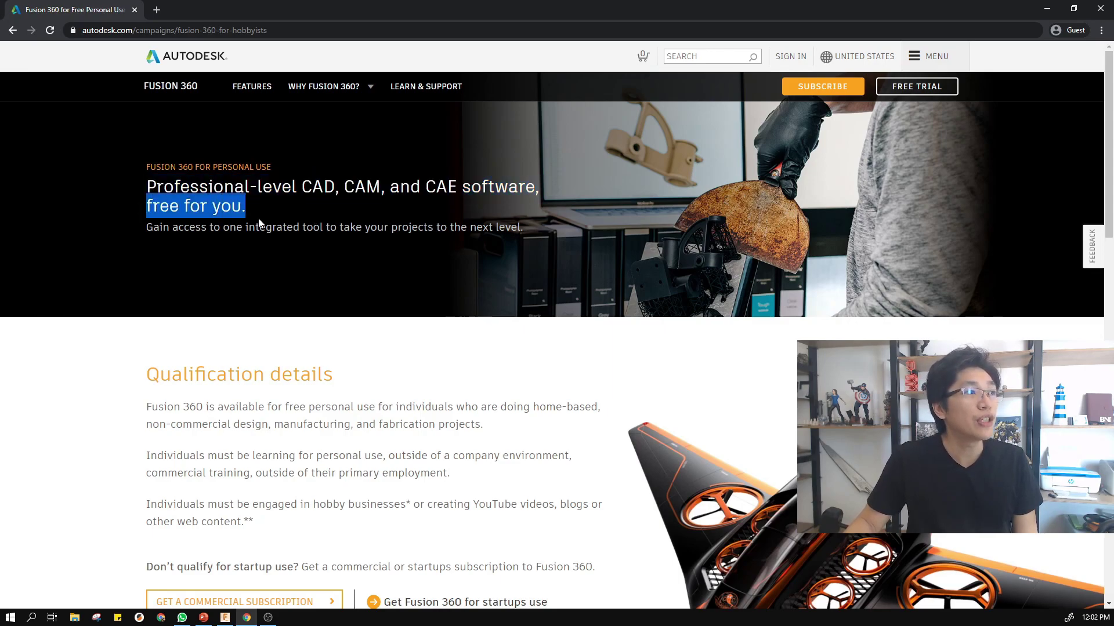
left_click(334, 241)
left_click_drag(146, 167, 286, 169)
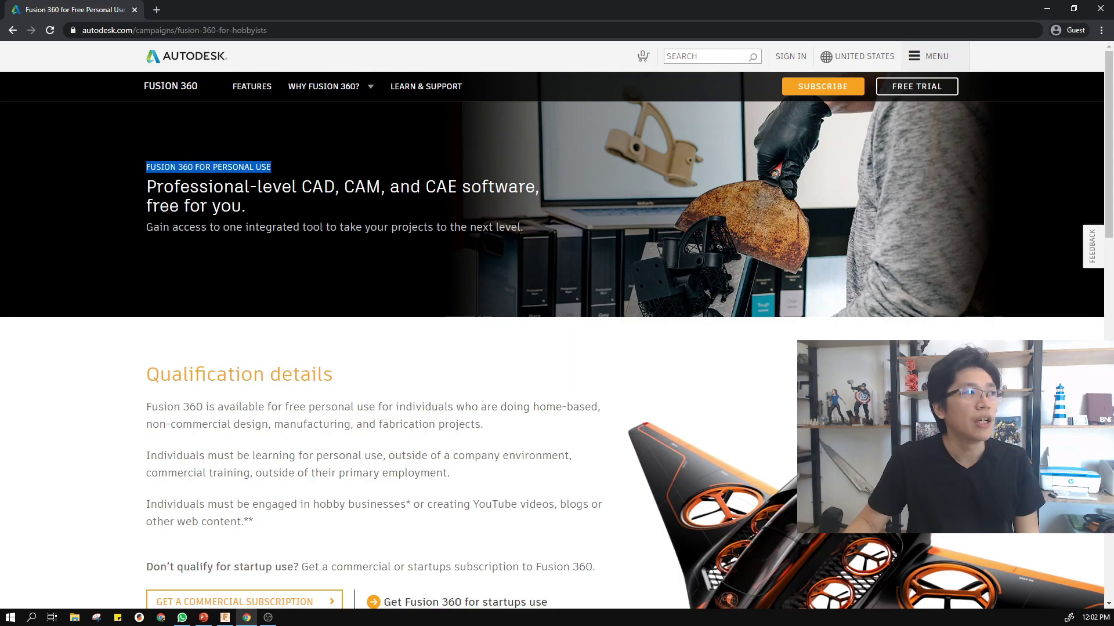
Scroll to 'Activate Fusion 360 for personal use' and choose GET STARTED to reach sign-in.
scroll(429, 252, "down", 8)
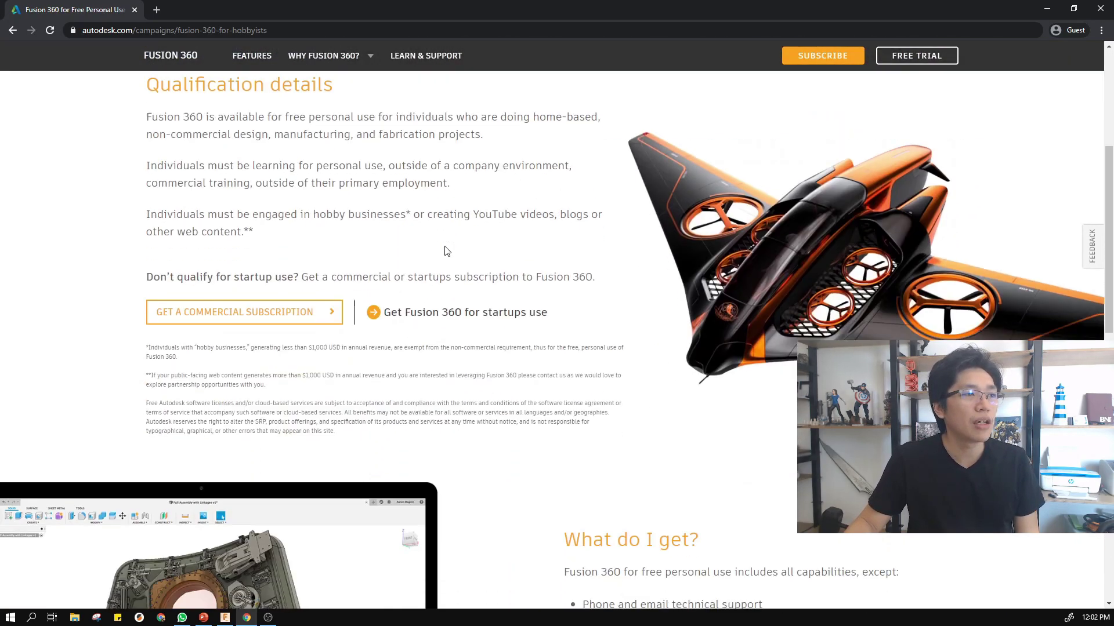
scroll(514, 236, "down", 9)
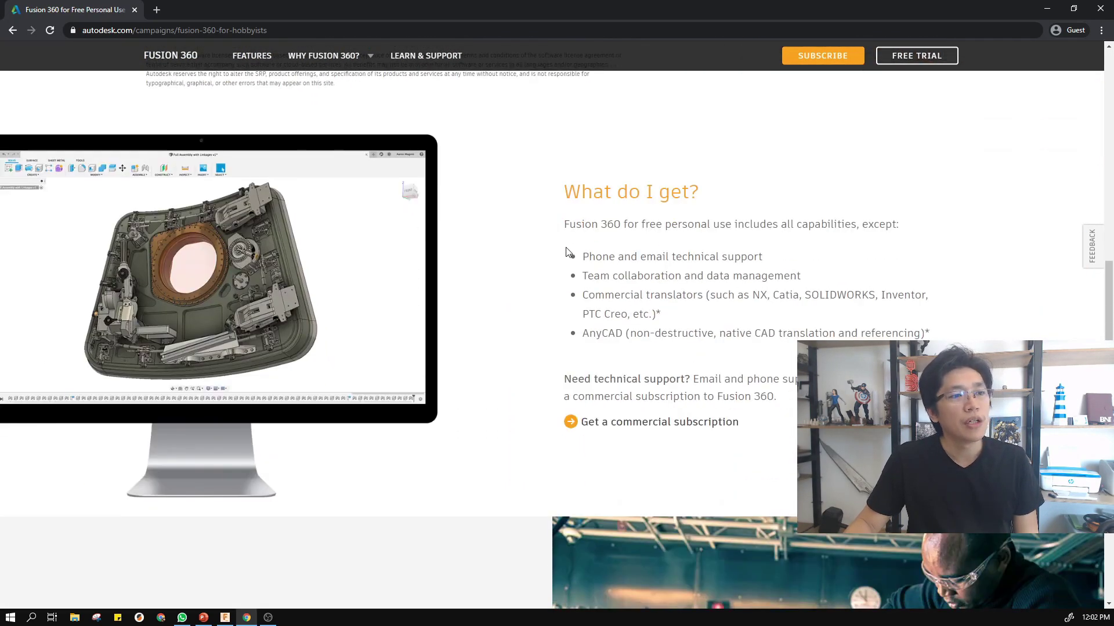
scroll(589, 246, "down", 2)
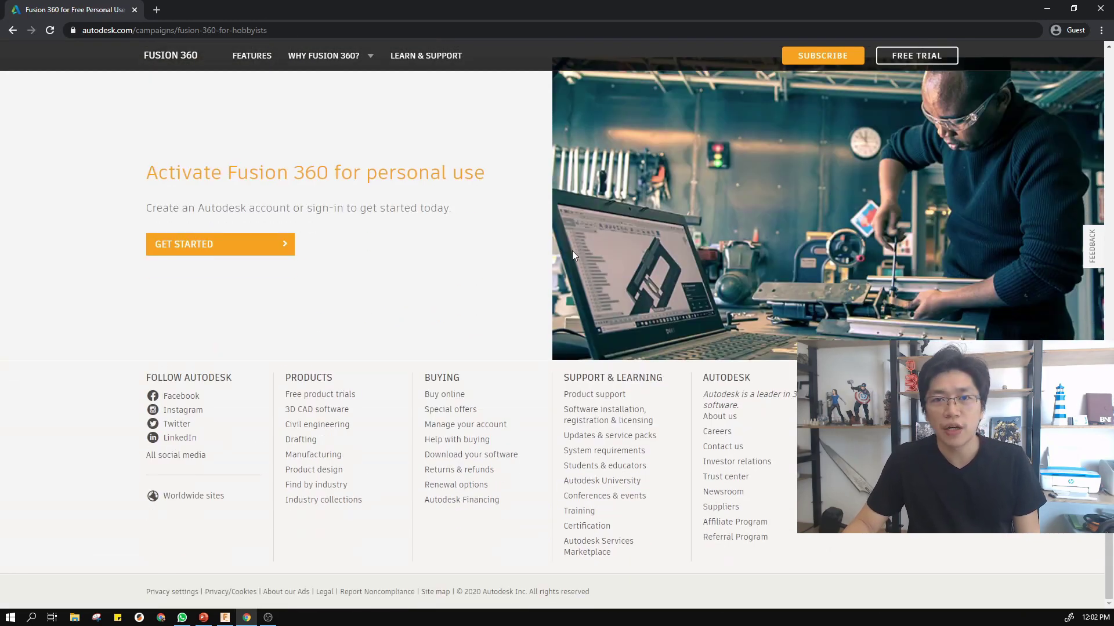
scroll(566, 248, "up", 2)
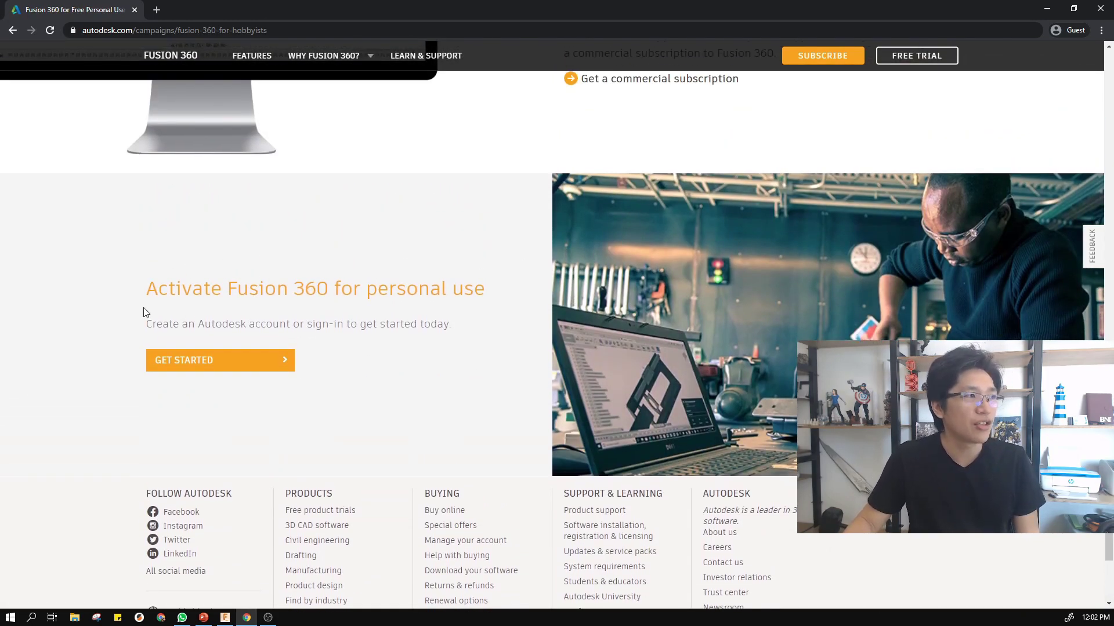
left_click(230, 358)
scroll(373, 356, "down", 1)
scroll(449, 330, "up", 4)
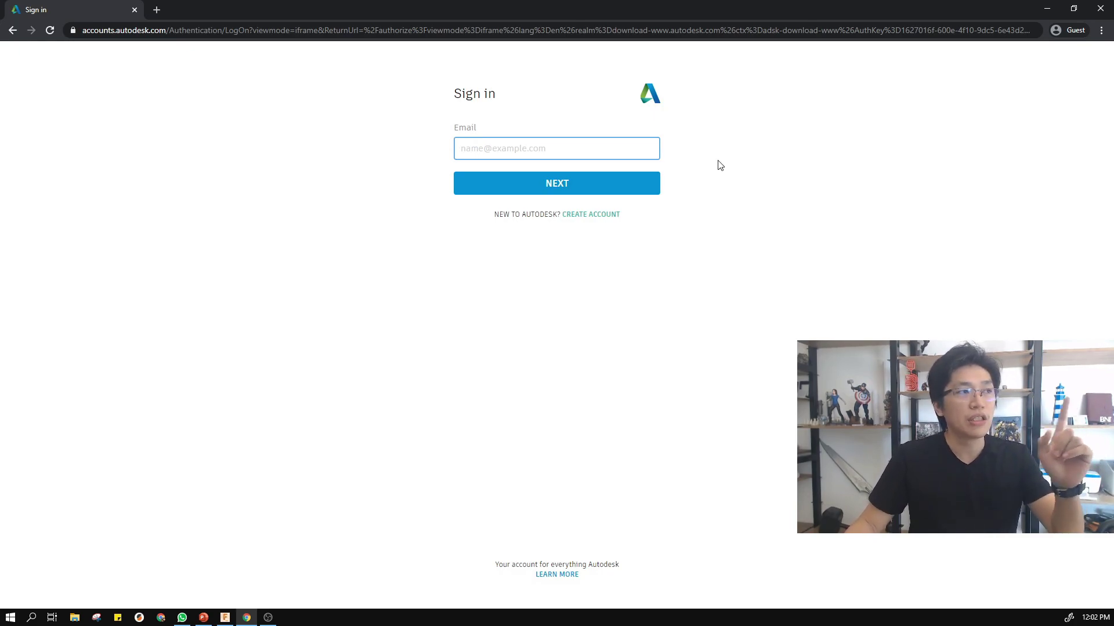
Fill the new-account form with the user's first and last name, then highlight the Account created confirmation.
left_click(600, 215)
left_click(506, 131)
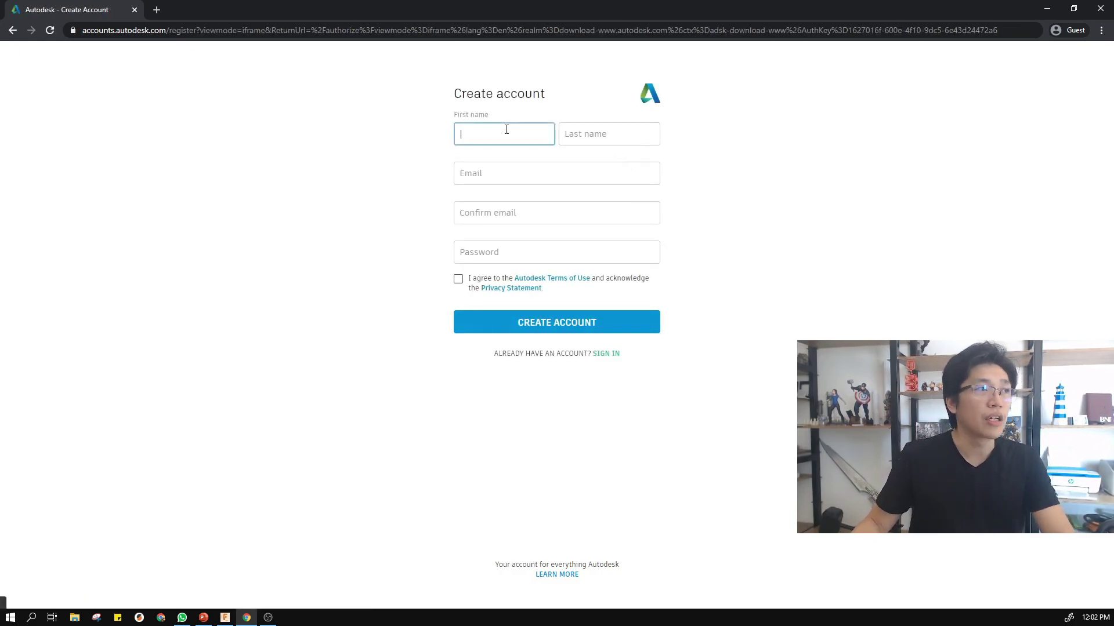
type("Bruce")
left_click(596, 143)
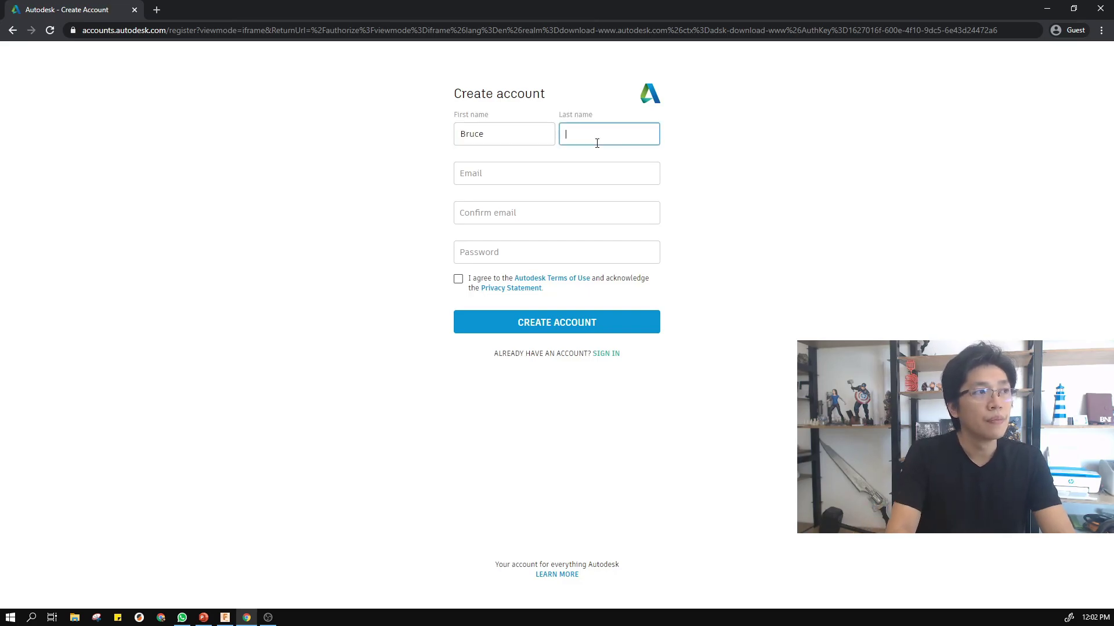
type("Mui")
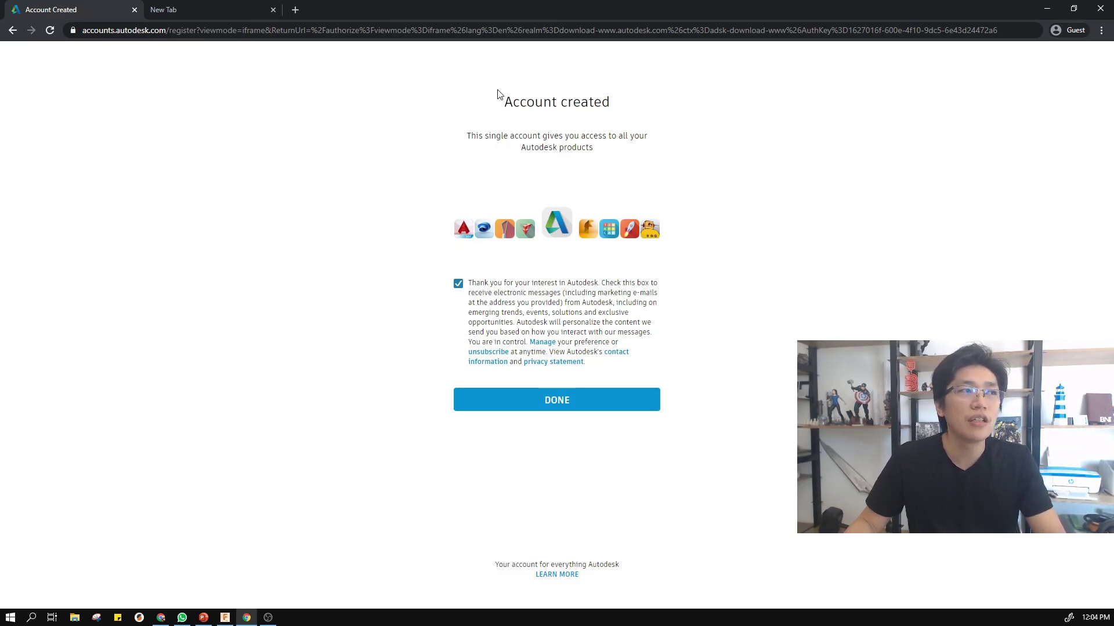
left_click_drag(503, 103, 648, 147)
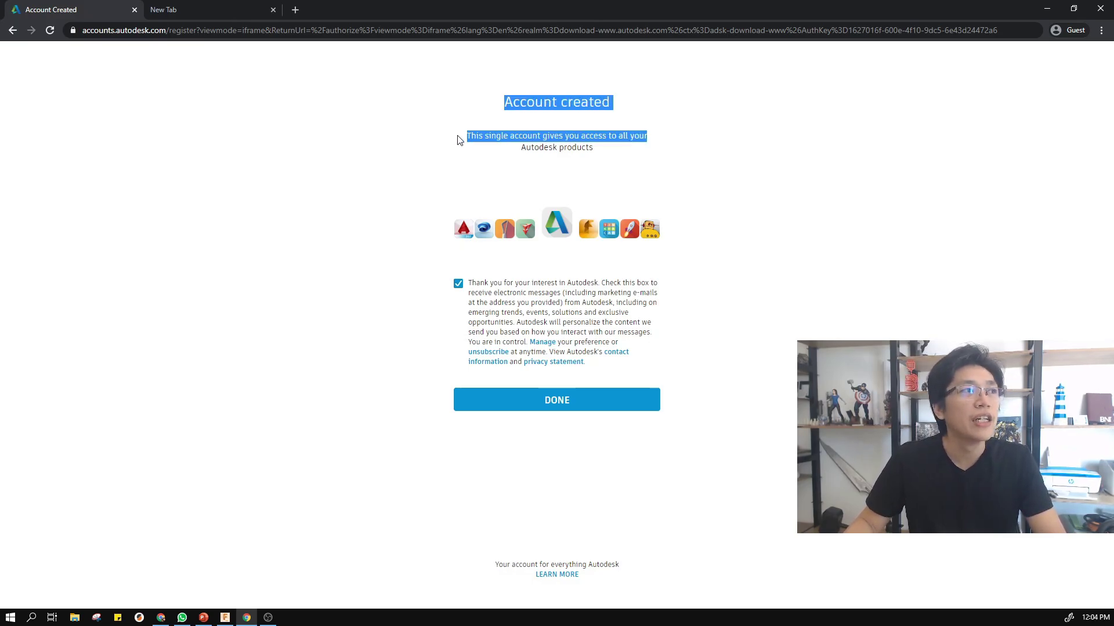
left_click_drag(458, 140, 607, 158)
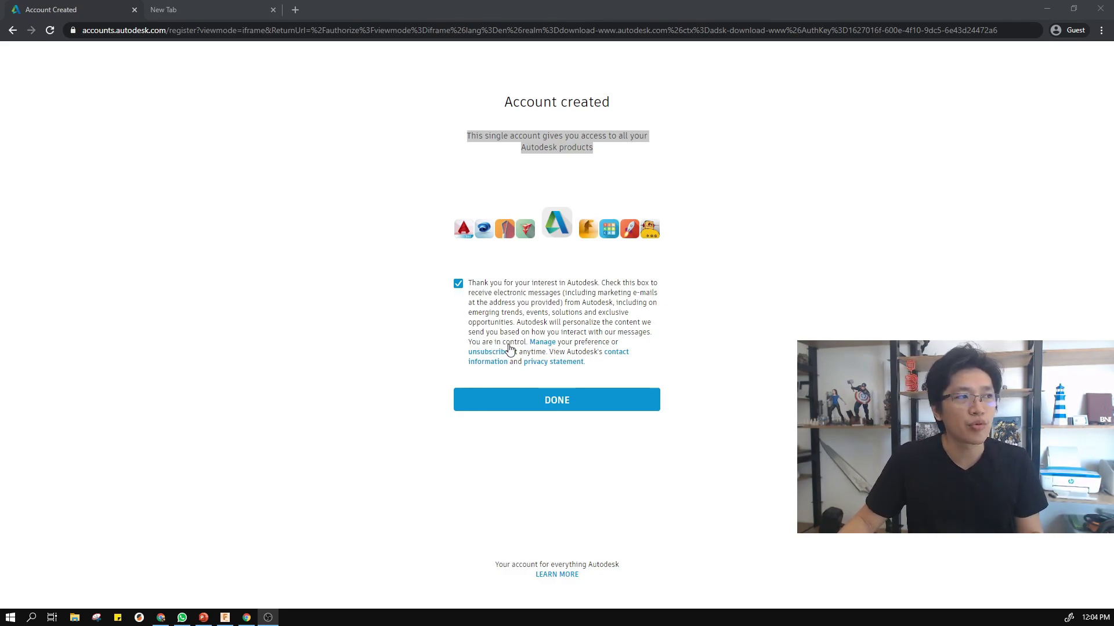
Finish account setup and highlight the Download and install Fusion 360 heading.
left_click(571, 405)
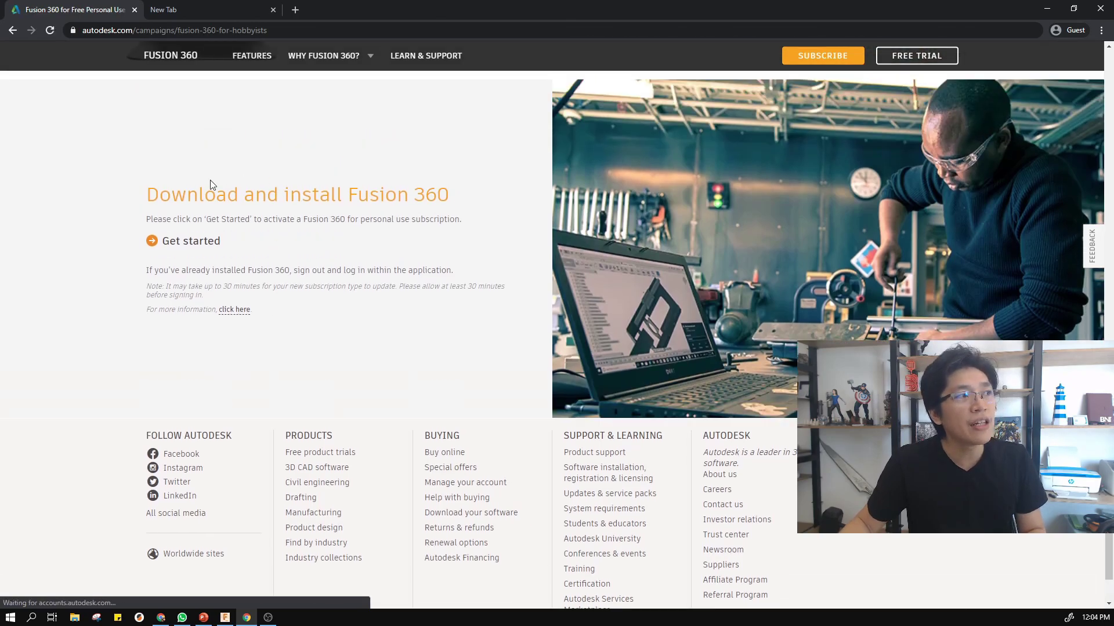
left_click_drag(143, 193, 463, 204)
left_click(456, 251)
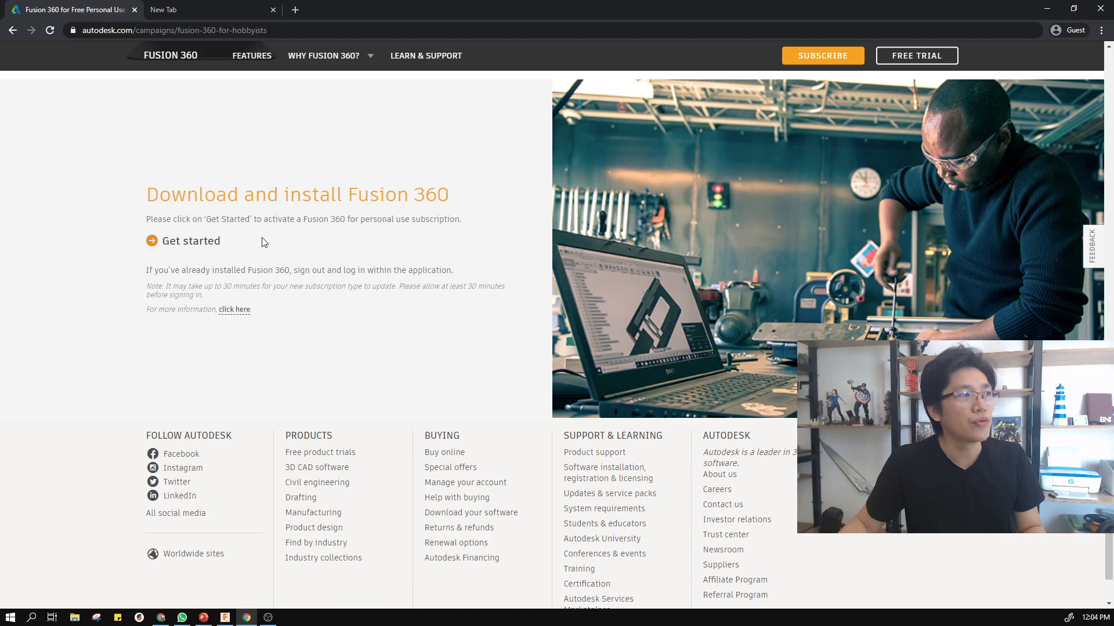
Start the personal-use download and run the downloaded Fusion 360 Client installer.
left_click(213, 248)
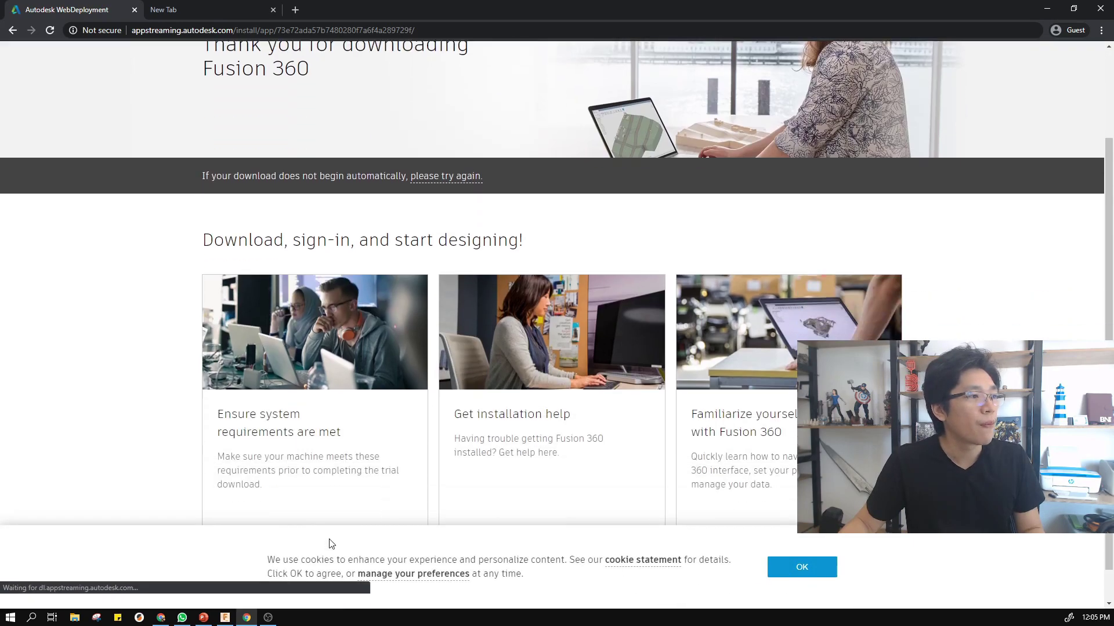
scroll(330, 542, "down", 2)
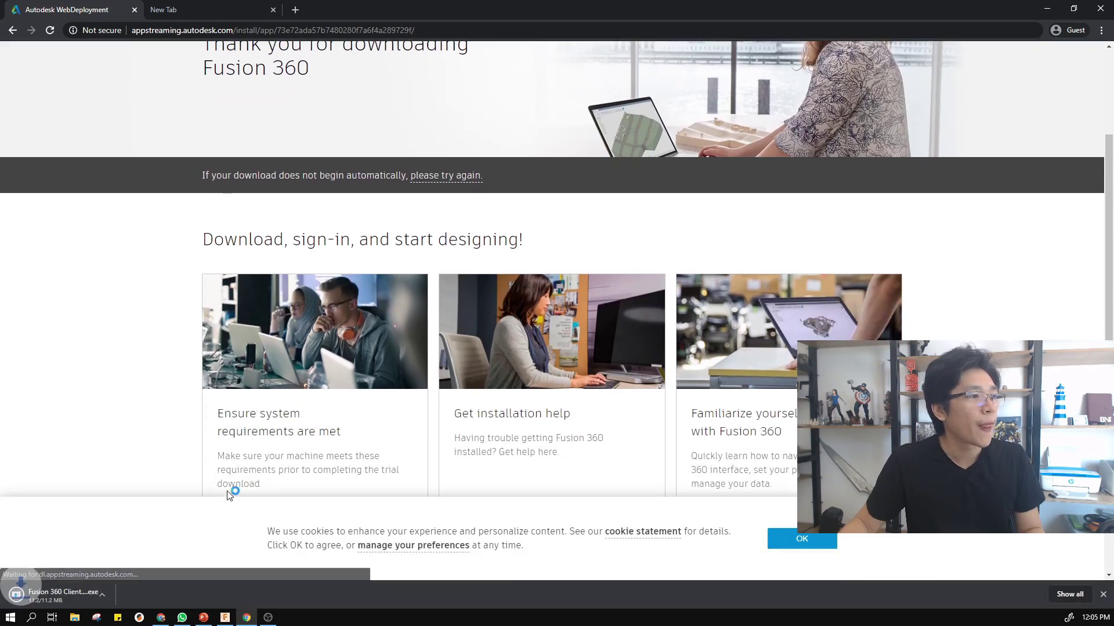
left_click(65, 595)
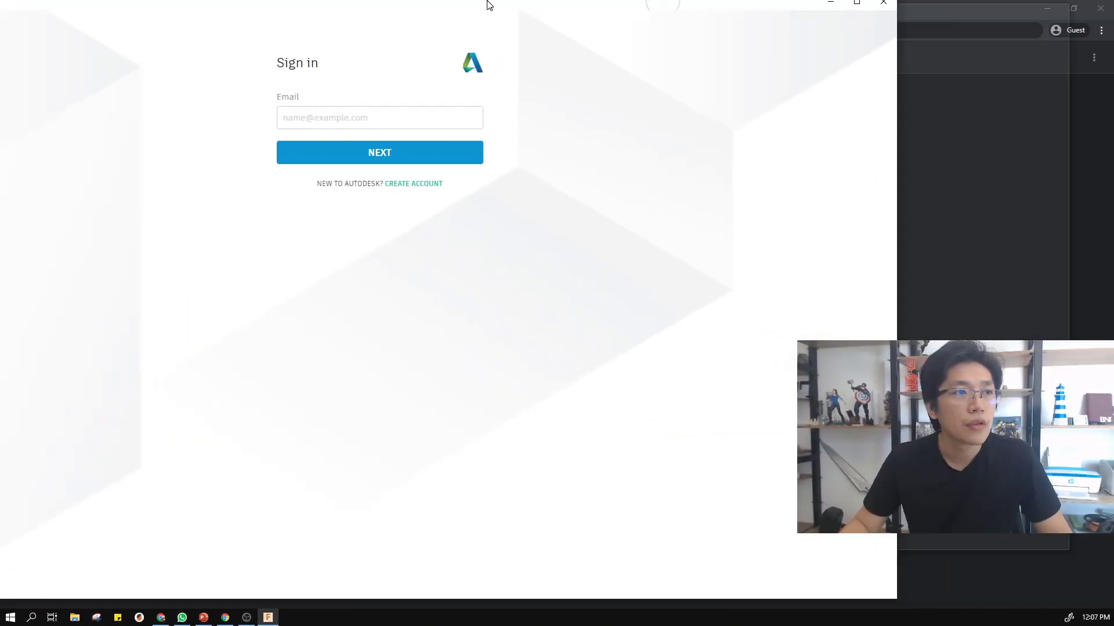
Maximize the Fusion 360 sign-in window, enter the account e-mail, then return to Chrome Downloads.
left_click_drag(489, 4, 696, 1)
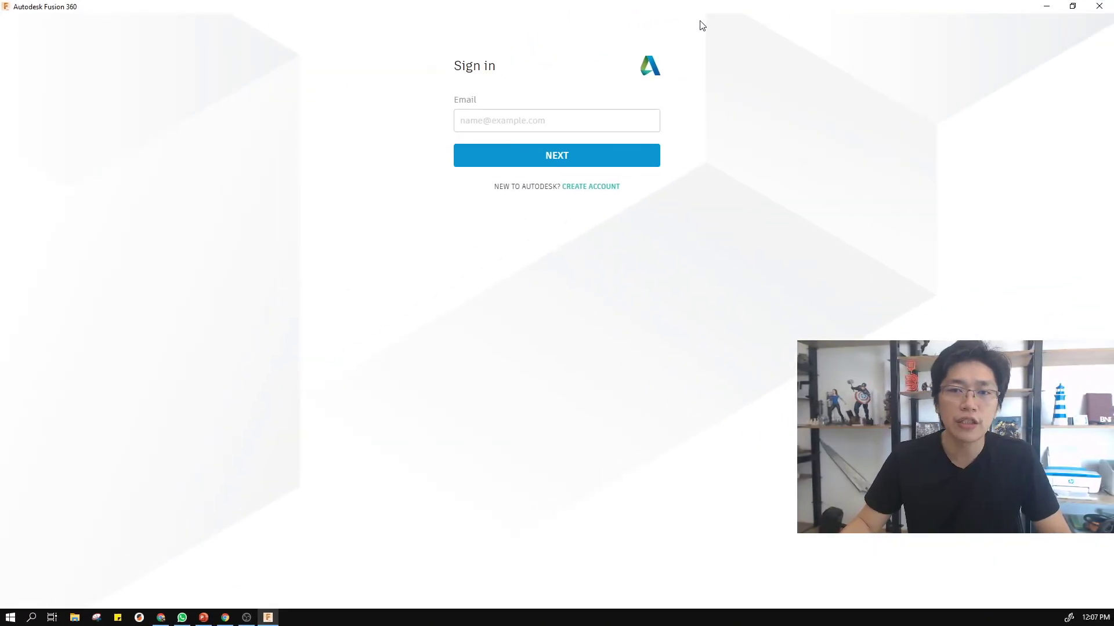
left_click(524, 118)
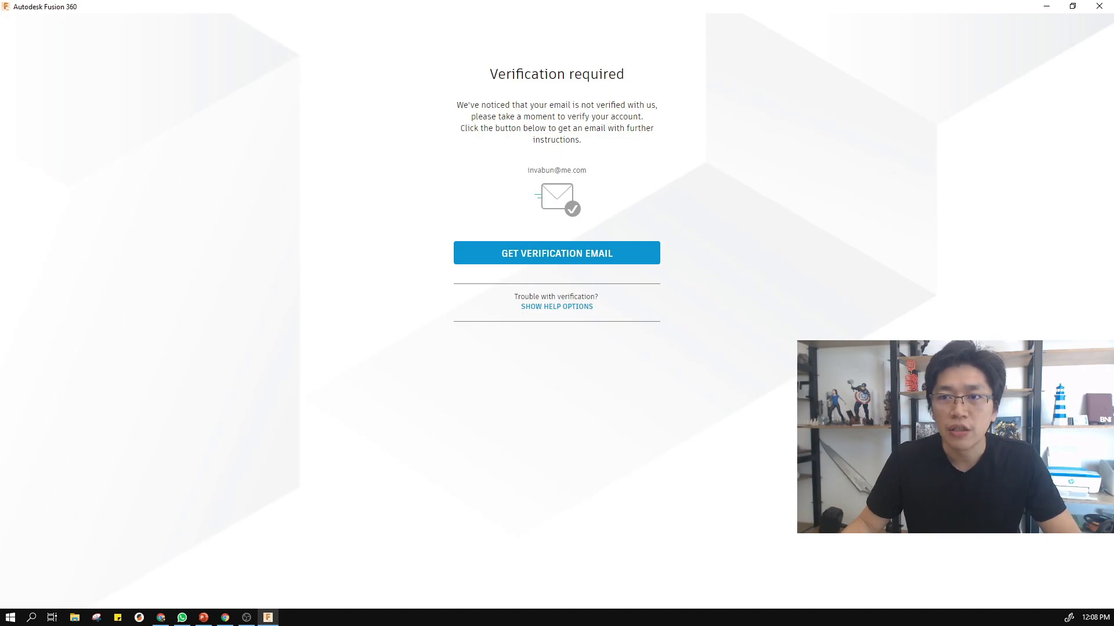
key("alt+Tab")
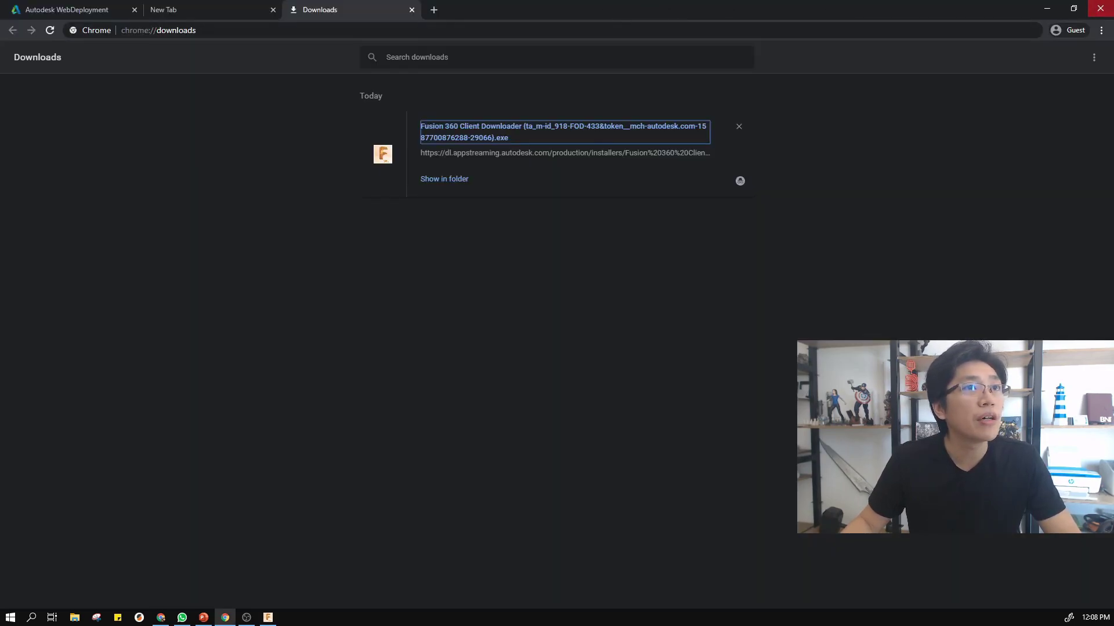
Switch Chrome from the Guest profile to the personal profile under Other people.
left_click(1069, 29)
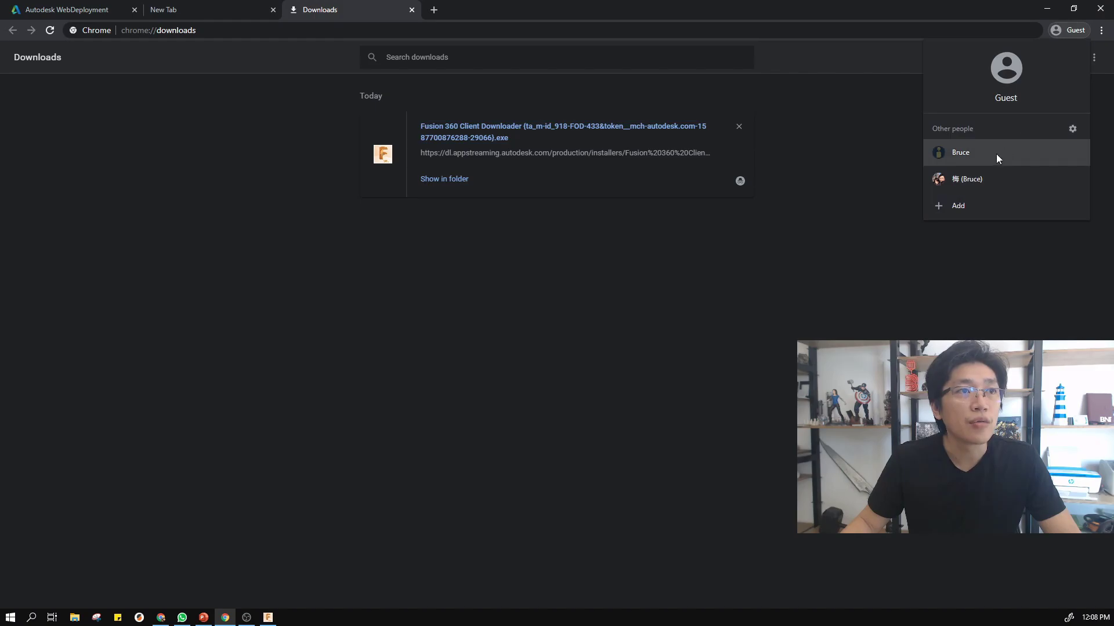
left_click(961, 152)
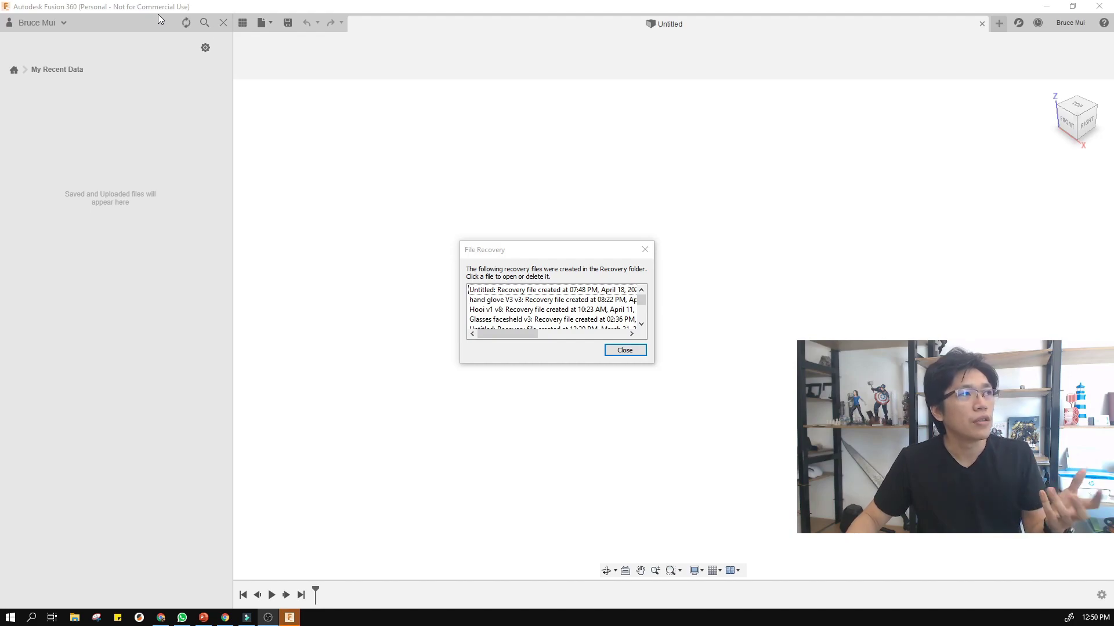
Dismiss the File Recovery dialog and show the Data Panel's All Projects list.
left_click_drag(482, 253, 496, 249)
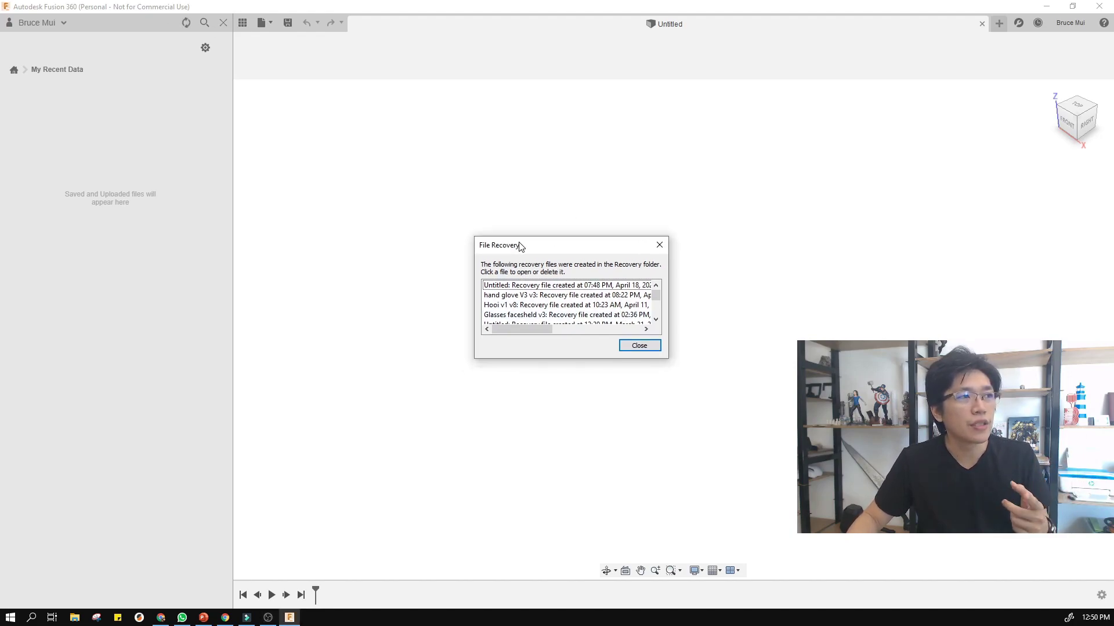
left_click(641, 345)
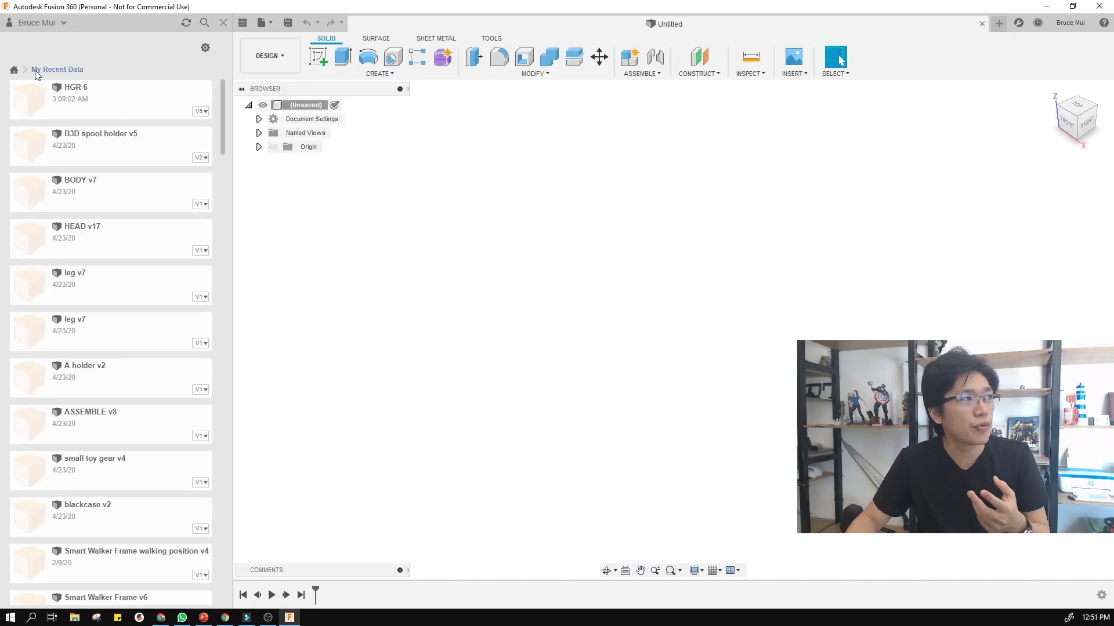
left_click(14, 70)
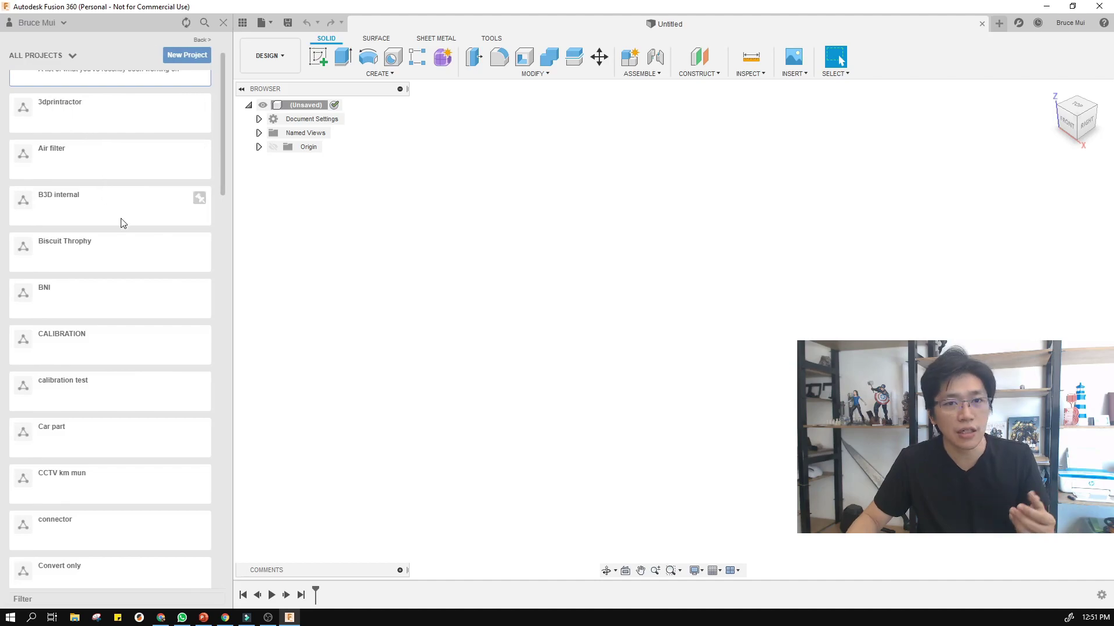
scroll(122, 224, "up", 1)
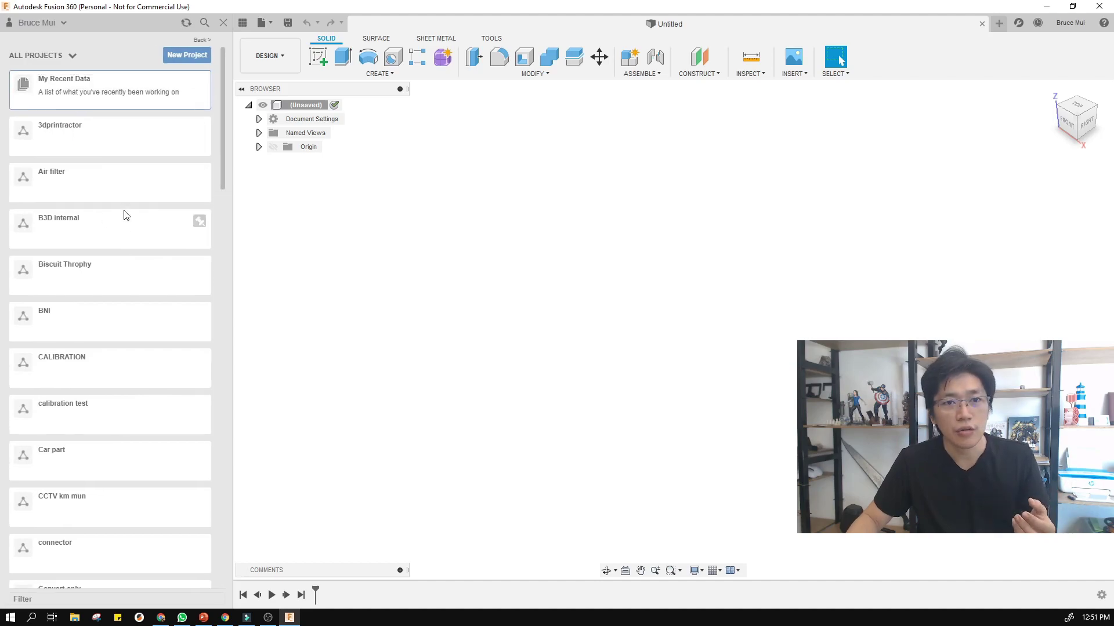
Browse My Recent Data, return to All Projects, and close the Data Panel.
left_click(203, 40)
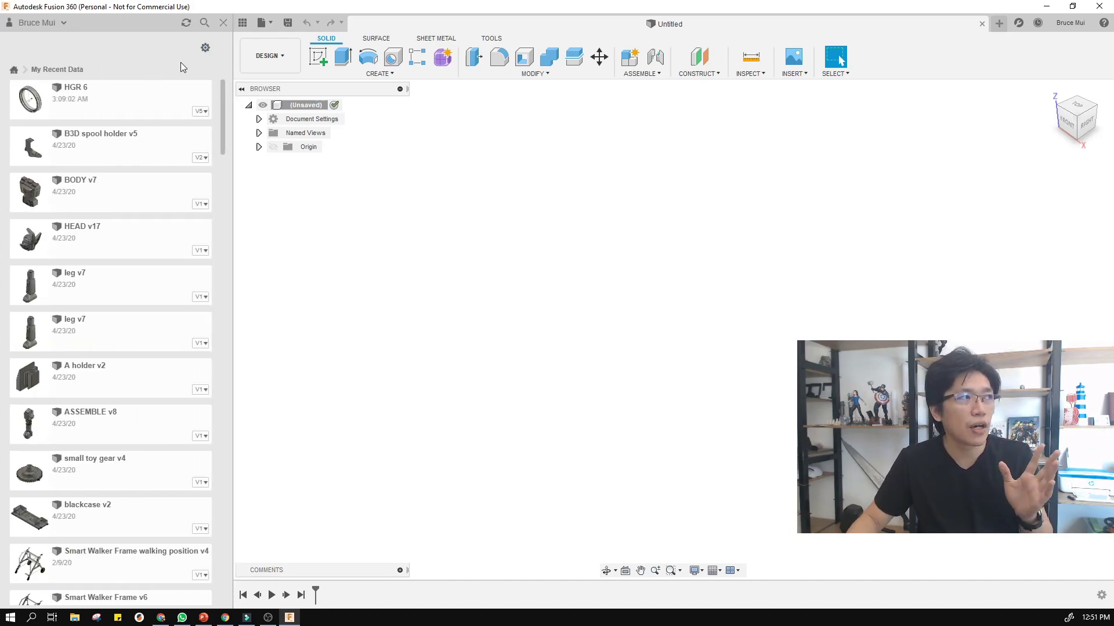
left_click(14, 70)
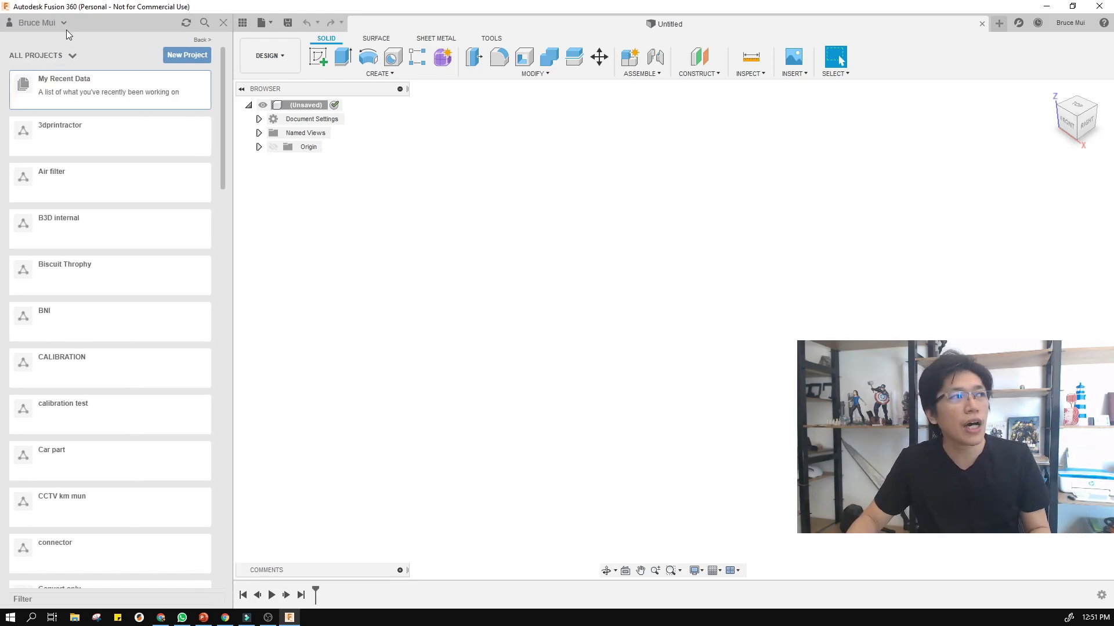
left_click(242, 22)
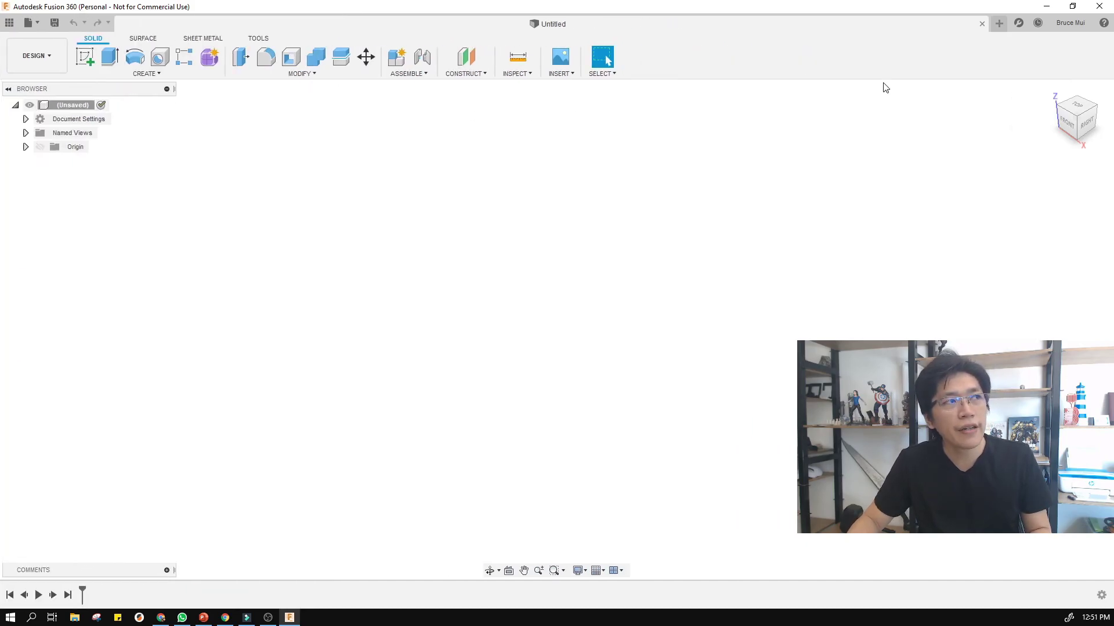